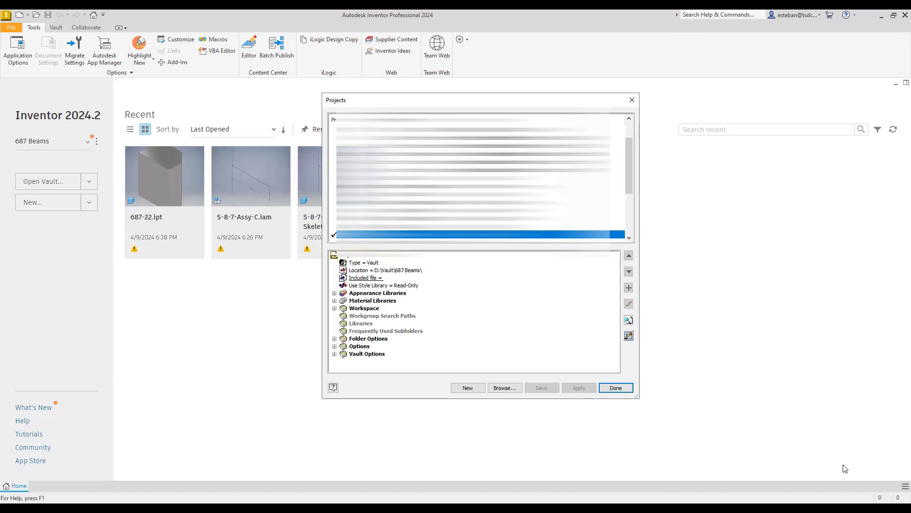
# - Start creating a new single user project in the project wizard and continue to the project file settings
pyautogui.click(531, 361)
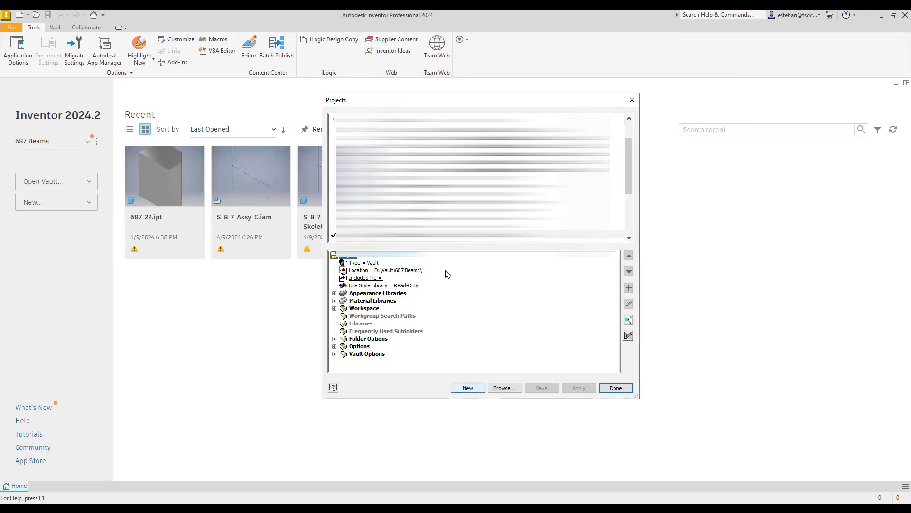
pyautogui.moveTo(434, 101); pyautogui.dragTo(676, 93)
pyautogui.click(709, 379)
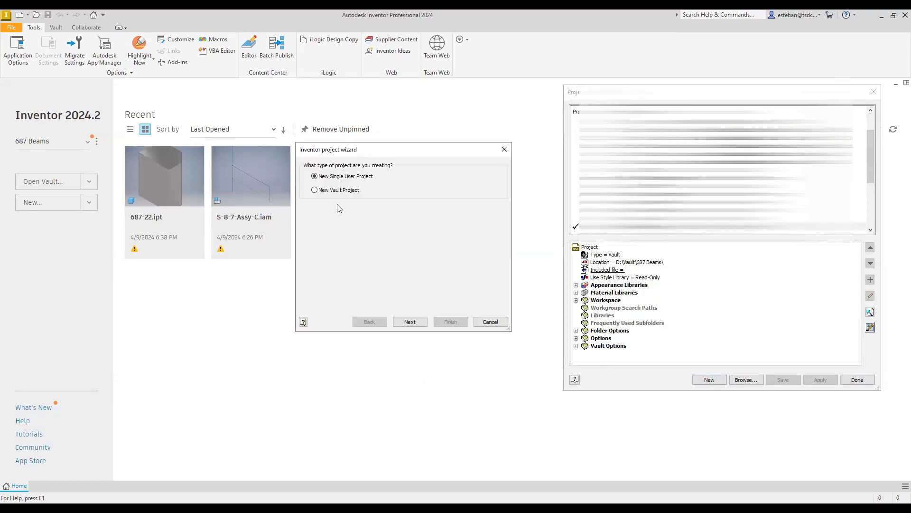
pyautogui.click(327, 189)
pyautogui.click(328, 178)
pyautogui.click(332, 192)
pyautogui.click(409, 322)
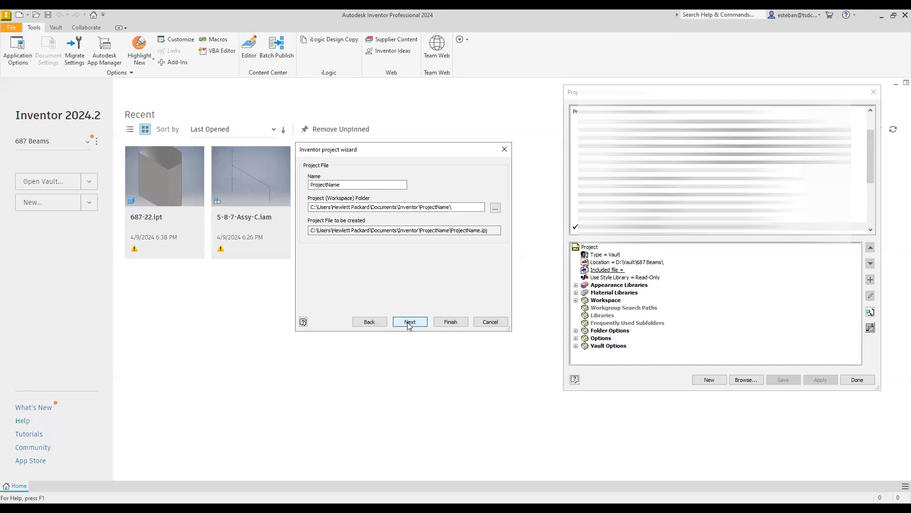
# - Enter VideoIntroduction as the project name and highlight the matching subfolder in the workspace path
pyautogui.doubleClick(346, 185)
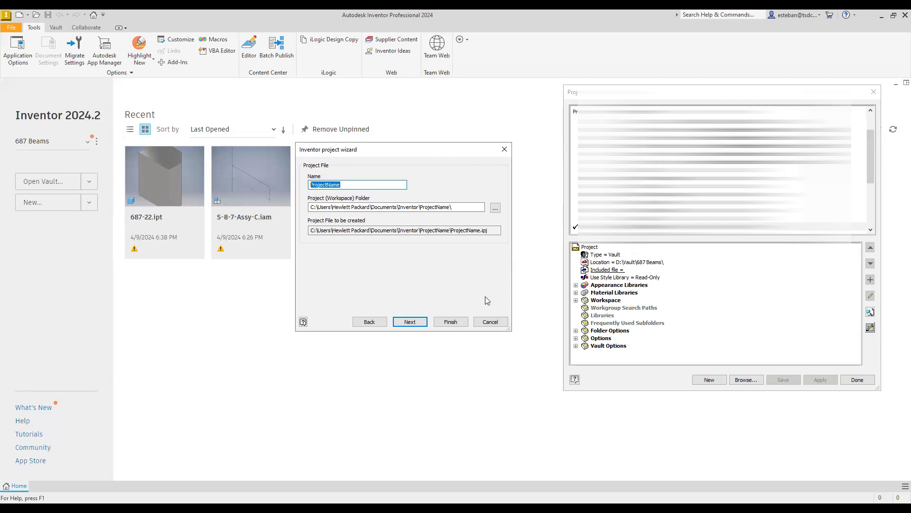
pyautogui.write('V')
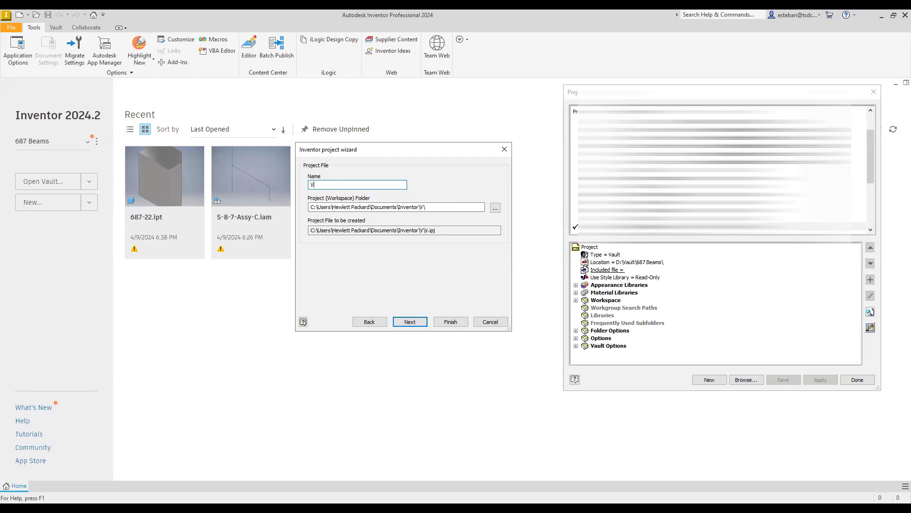
pyautogui.write('ideoIntrodu')
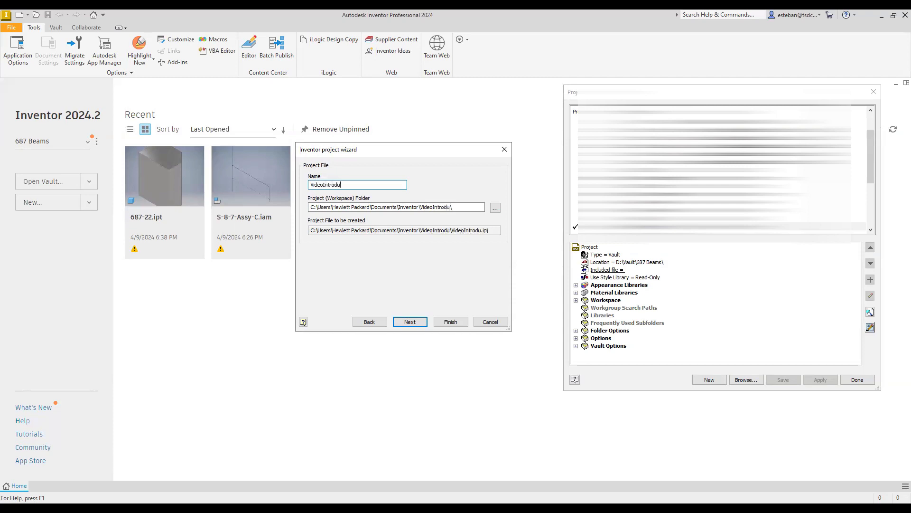
pyautogui.write('cition')
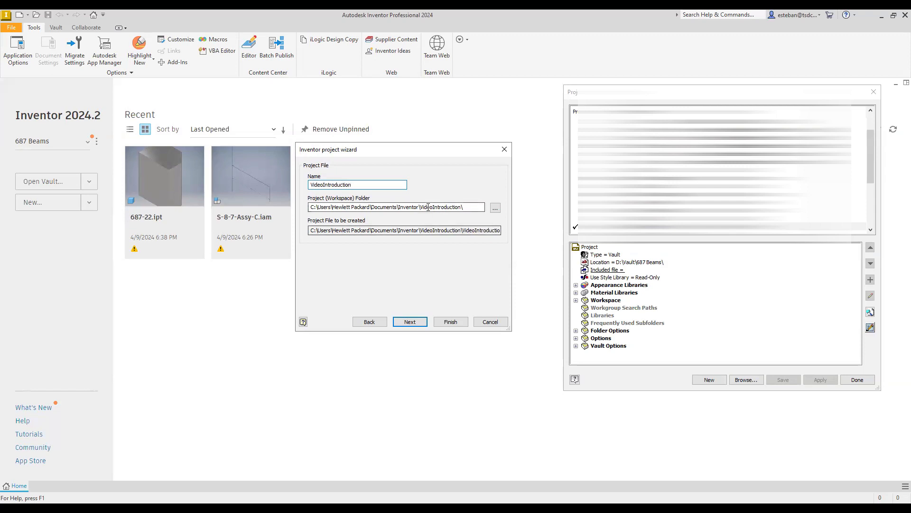
pyautogui.moveTo(420, 207); pyautogui.dragTo(460, 209)
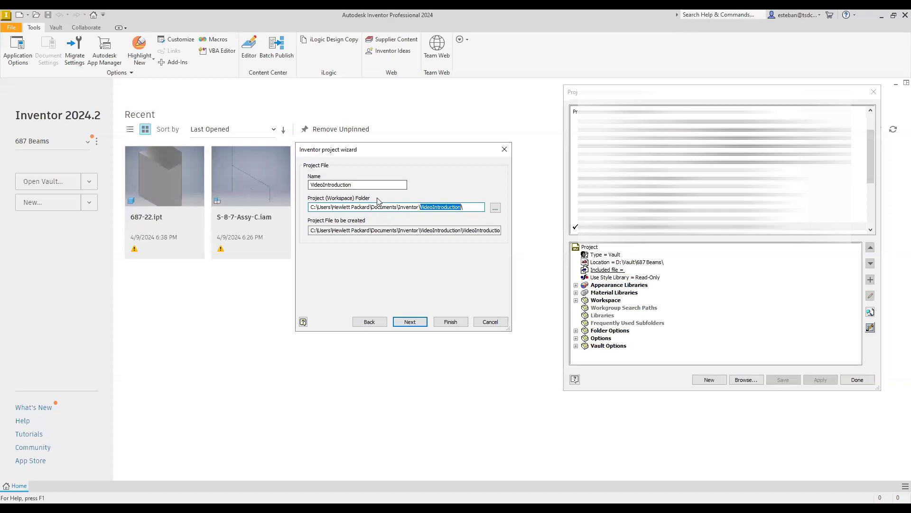
pyautogui.moveTo(354, 184); pyautogui.dragTo(290, 176)
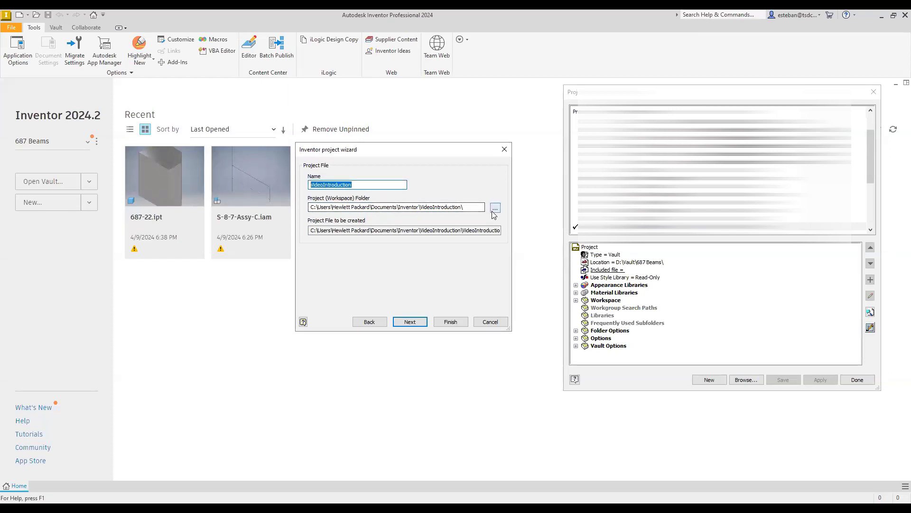
pyautogui.click(494, 209)
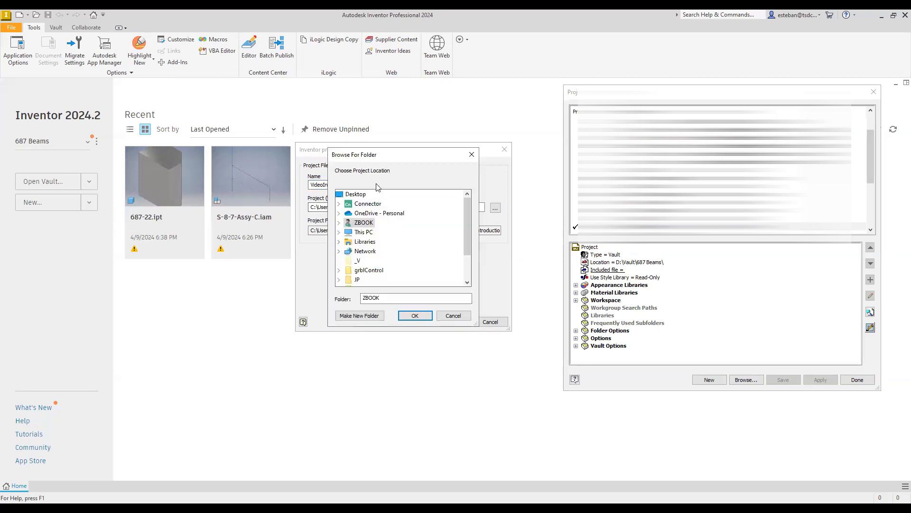
pyautogui.moveTo(395, 155); pyautogui.dragTo(203, 136)
pyautogui.scroll(-3, 237, 223)
pyautogui.scroll(1, 256, 229)
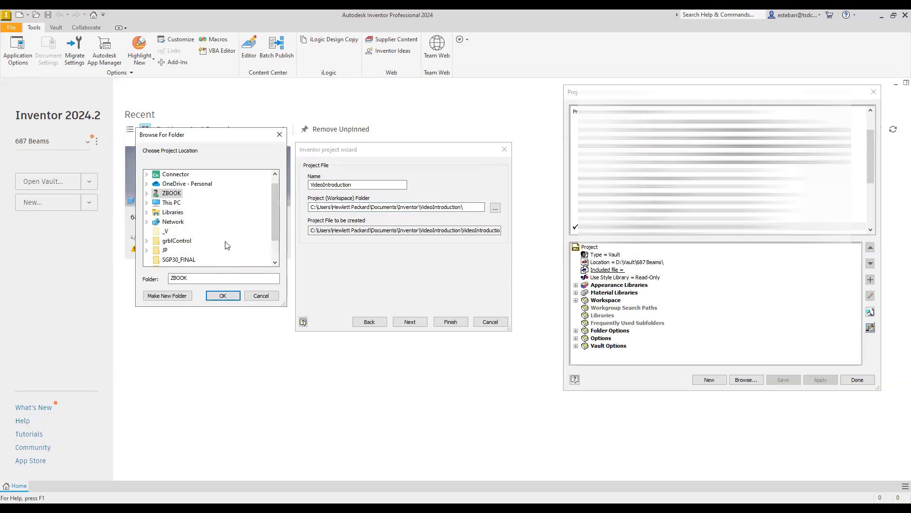
pyautogui.click(262, 296)
# - Name the project "Videos for YouTube" and continue to the library selection
pyautogui.click(360, 184)
pyautogui.doubleClick(361, 185)
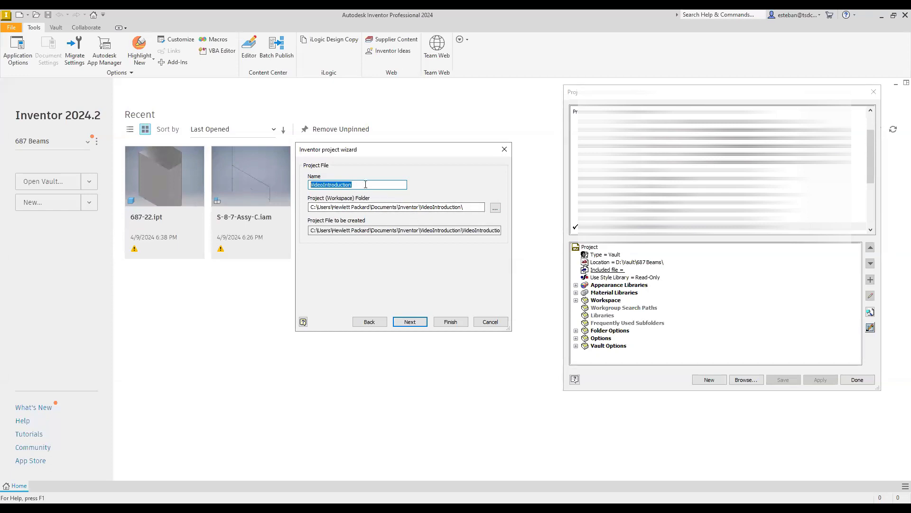
pyautogui.write('Video')
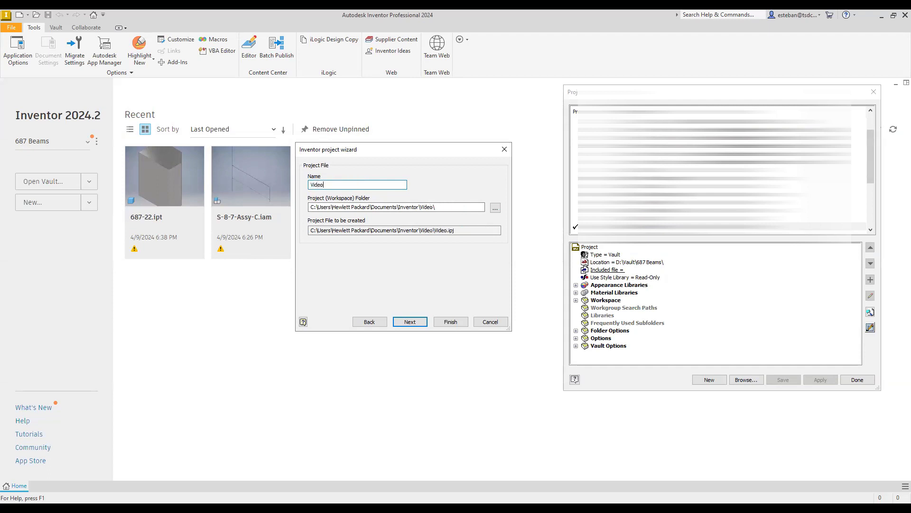
pyautogui.write('s for YouTube')
pyautogui.click(418, 322)
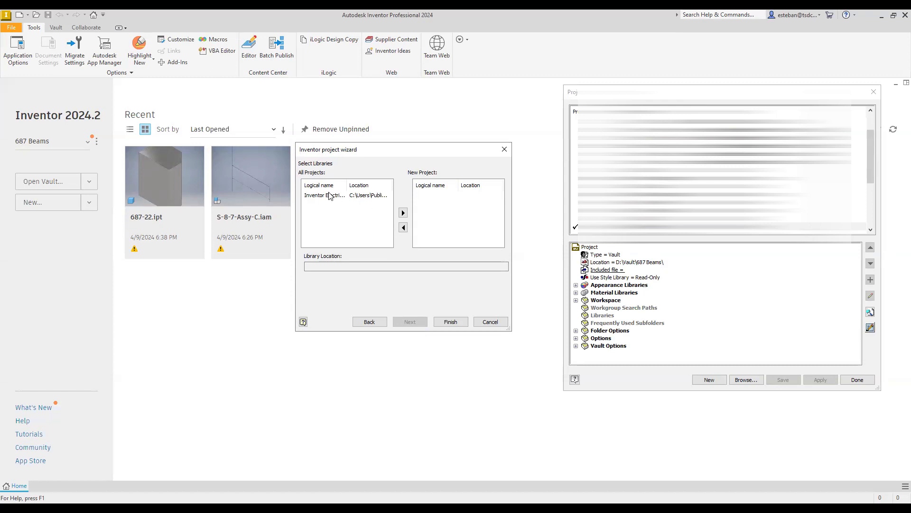
# - Try adding the Inventor Electrical Library to the new project and take it out again
pyautogui.click(331, 195)
pyautogui.doubleClick(329, 195)
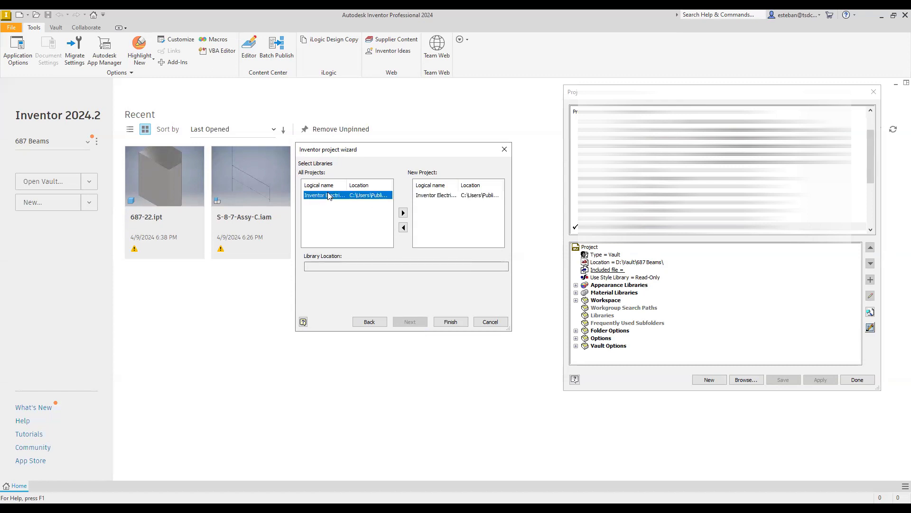
pyautogui.click(447, 196)
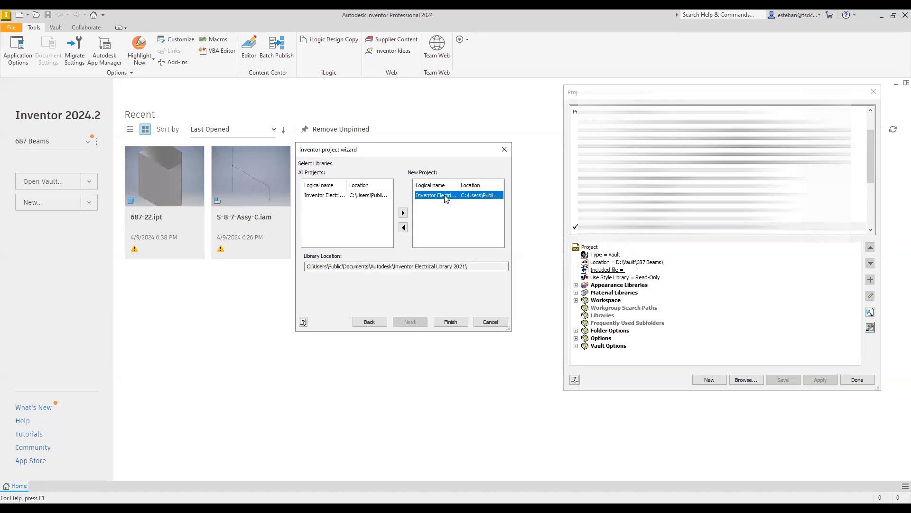
pyautogui.click(403, 228)
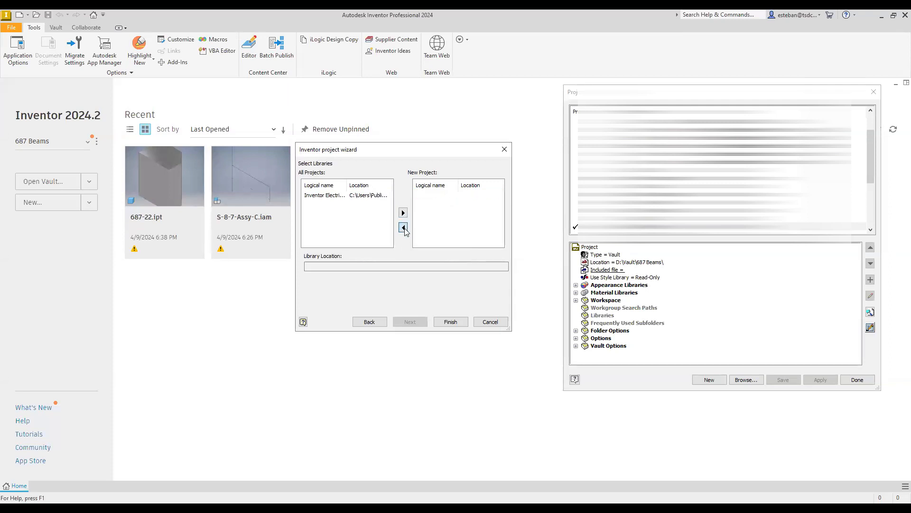
pyautogui.click(351, 196)
pyautogui.doubleClick(441, 197)
pyautogui.doubleClick(341, 195)
pyautogui.doubleClick(439, 197)
# - Finish the project setup without any libraries and create the missing project folder
pyautogui.click(451, 321)
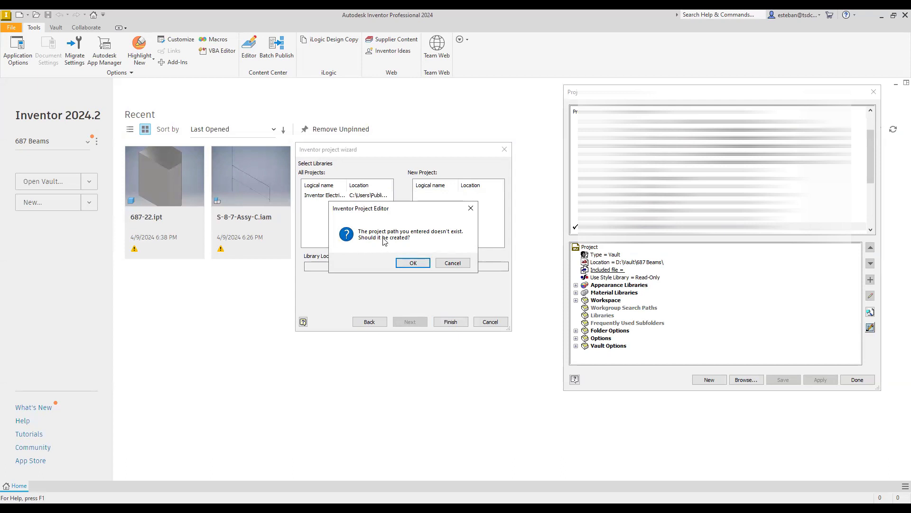
pyautogui.click(413, 262)
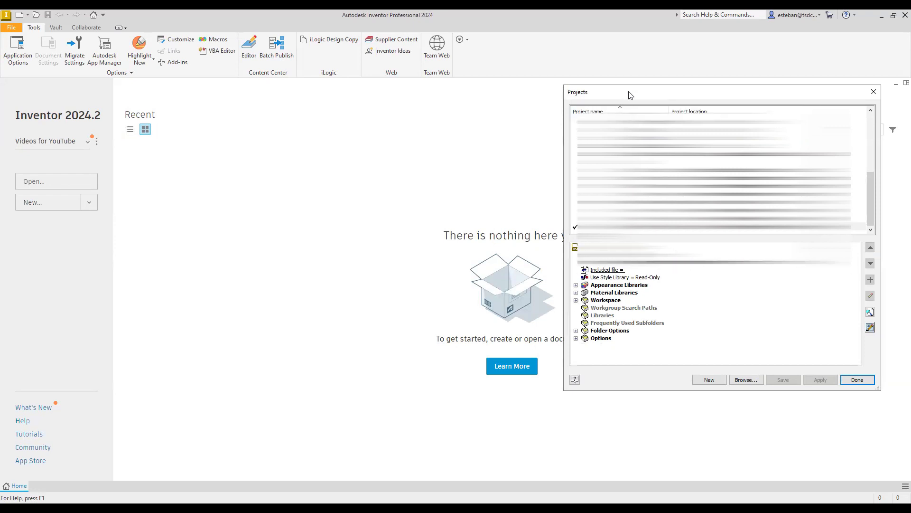
# - Examine the new project's appearance libraries and their file locations, and expand its material libraries
pyautogui.doubleClick(411, 271)
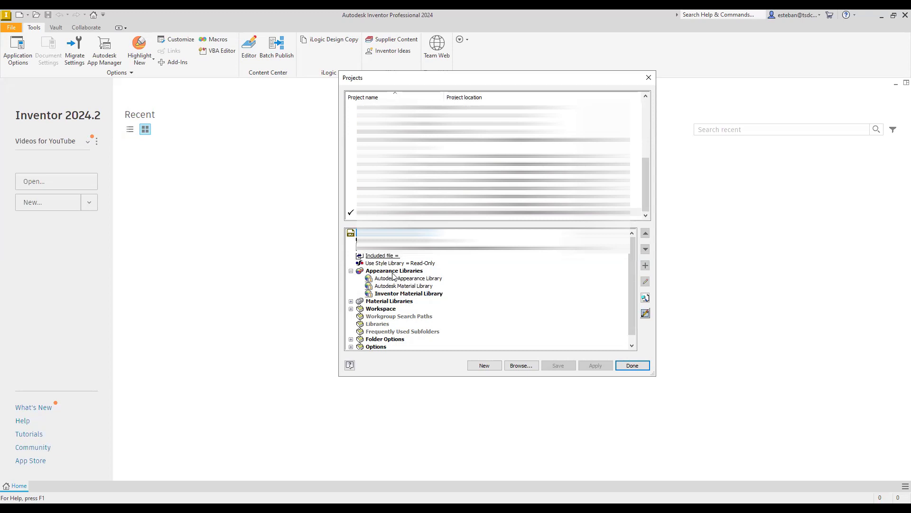
pyautogui.click(424, 279)
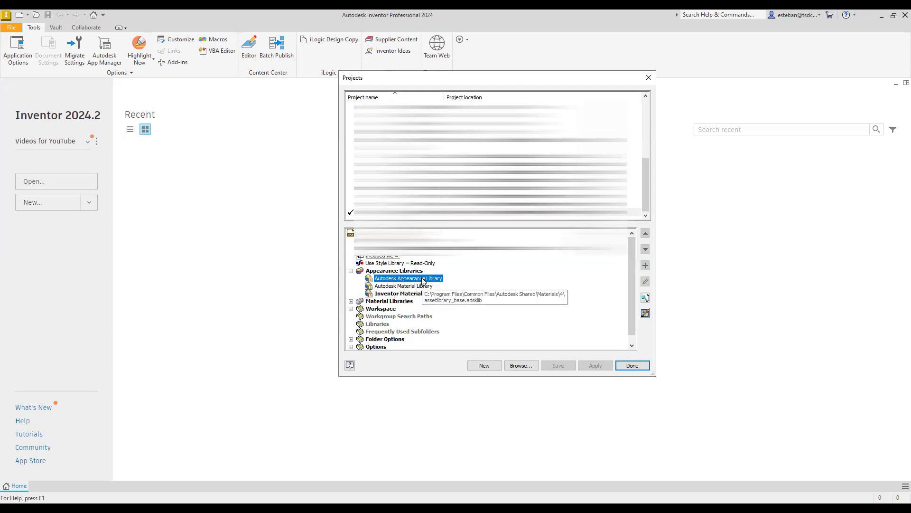
pyautogui.click(398, 295)
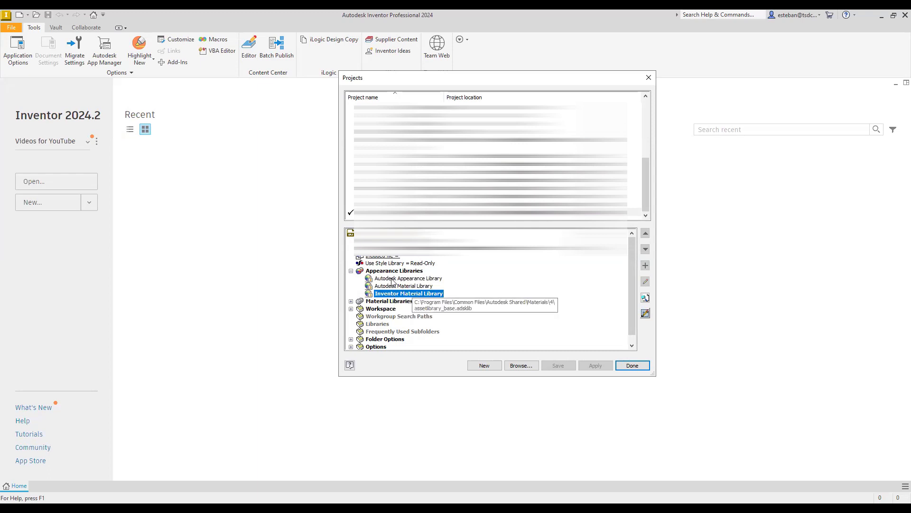
pyautogui.click(394, 287)
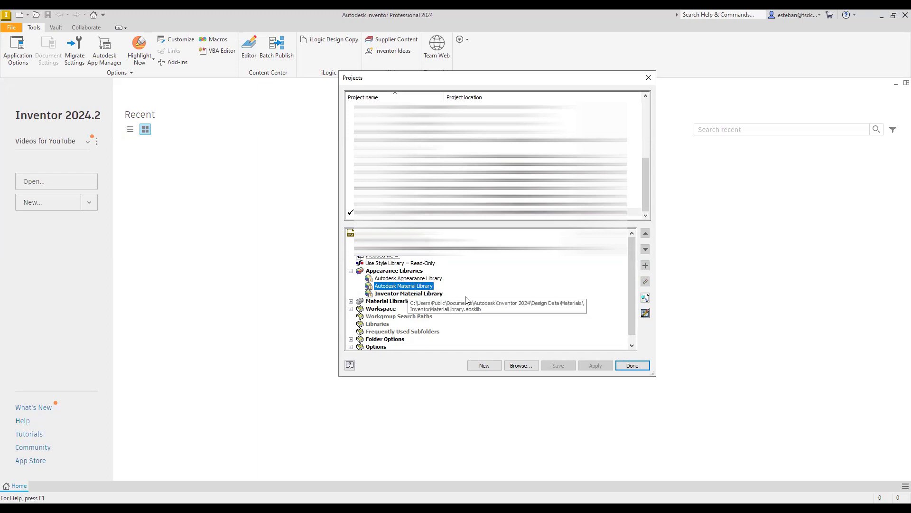
pyautogui.click(422, 279)
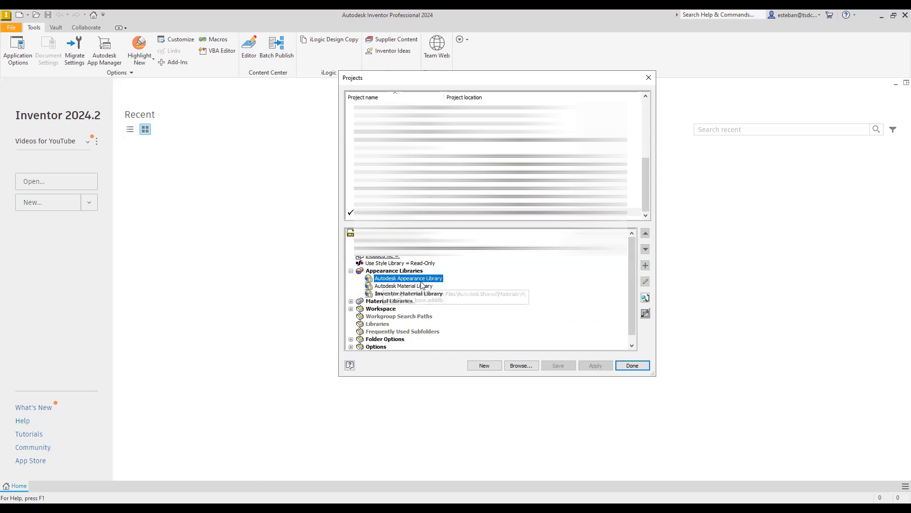
pyautogui.click(351, 301)
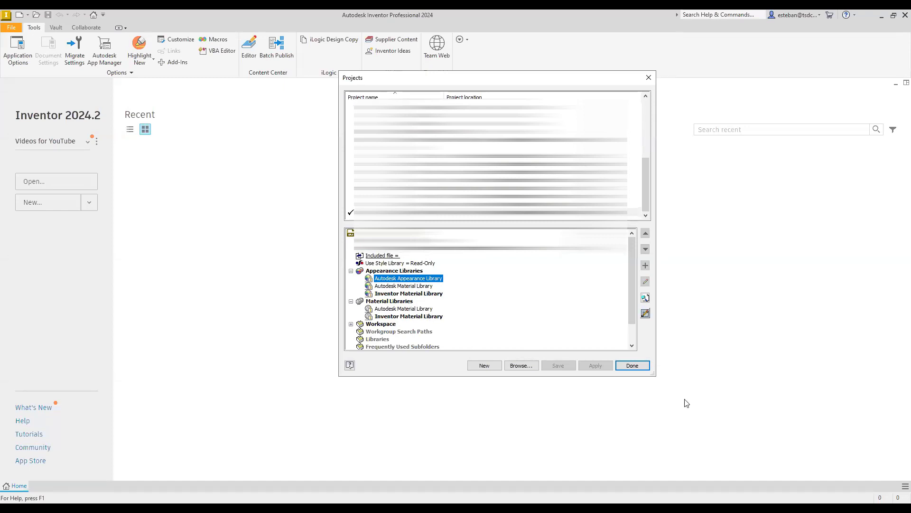
pyautogui.moveTo(431, 268)
pyautogui.mouseDown()
pyautogui.moveTo(437, 292)
pyautogui.moveTo(426, 292)
pyautogui.mouseUp()
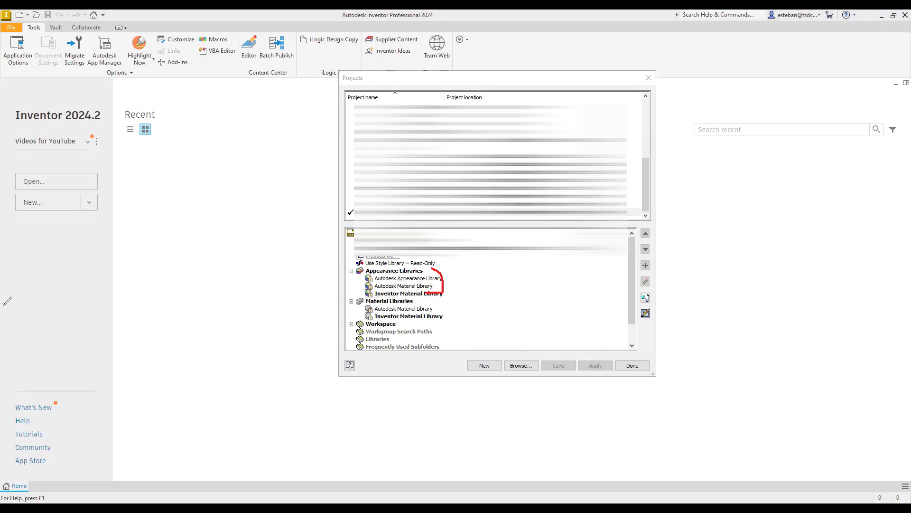
pyautogui.hotkey('ctrl', 'z')
pyautogui.moveTo(419, 297)
pyautogui.mouseDown()
pyautogui.moveTo(445, 311)
pyautogui.moveTo(424, 317)
pyautogui.mouseUp()
pyautogui.hotkey('ctrl', 'z')
# - Examine the Workspace location and the Libraries entry in the project's settings
pyautogui.doubleClick(498, 323)
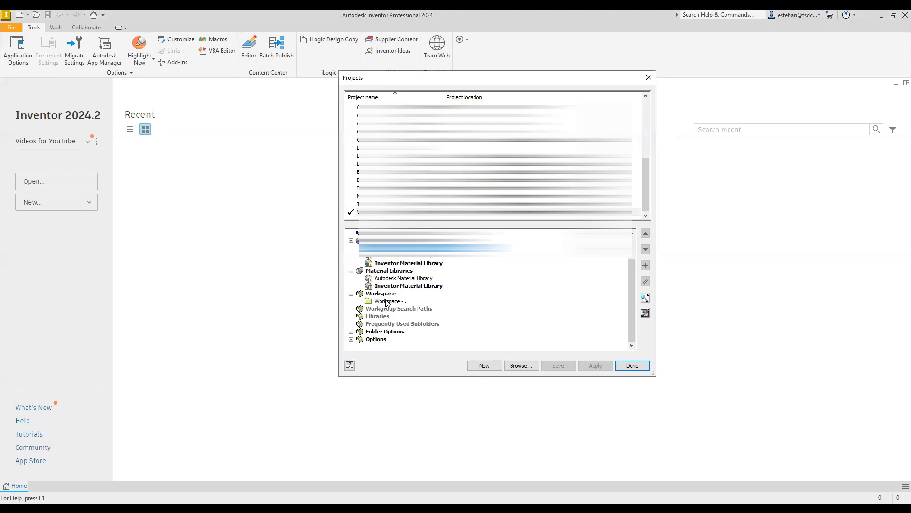
pyautogui.click(388, 303)
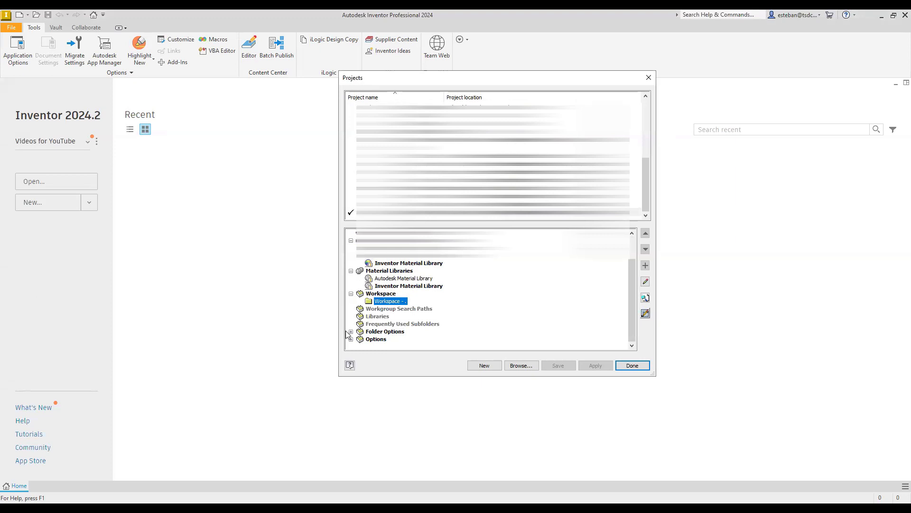
pyautogui.click(378, 316)
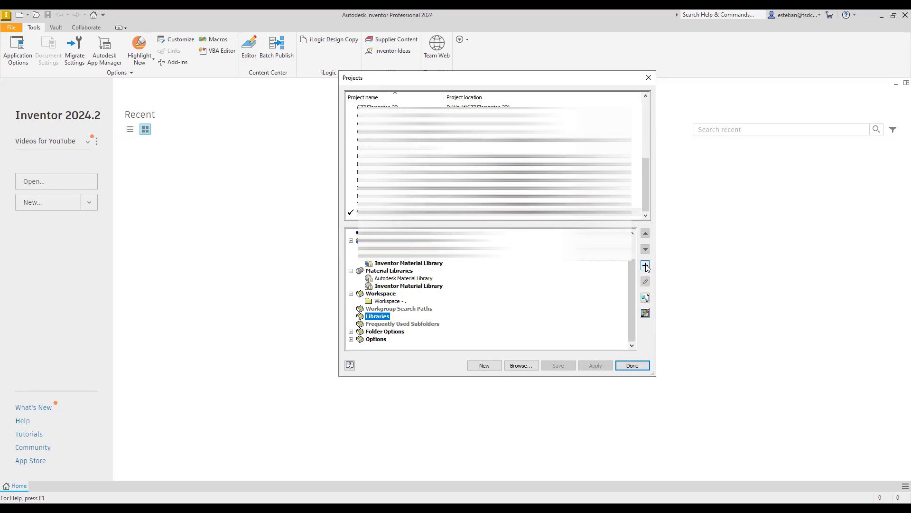
# - Review the project's Folder Options, including Templates and Content Center Files, and its general Options
pyautogui.click(351, 332)
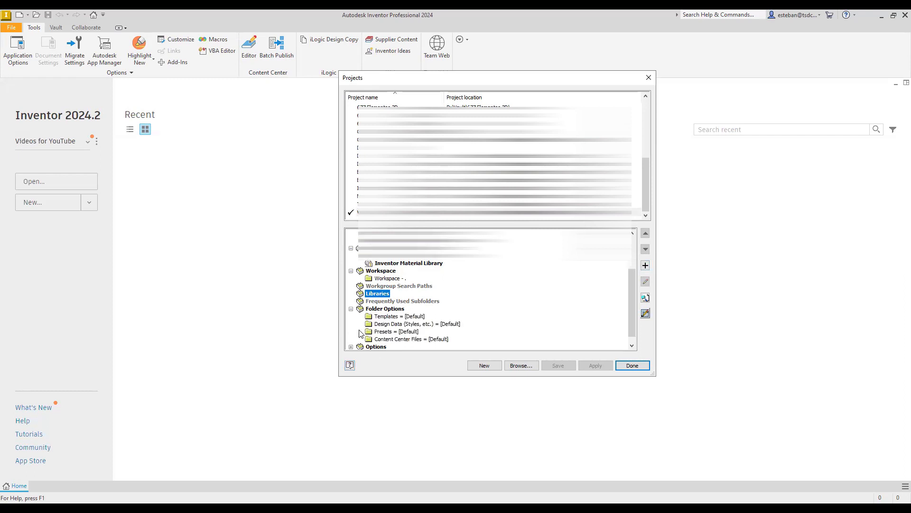
pyautogui.click(392, 317)
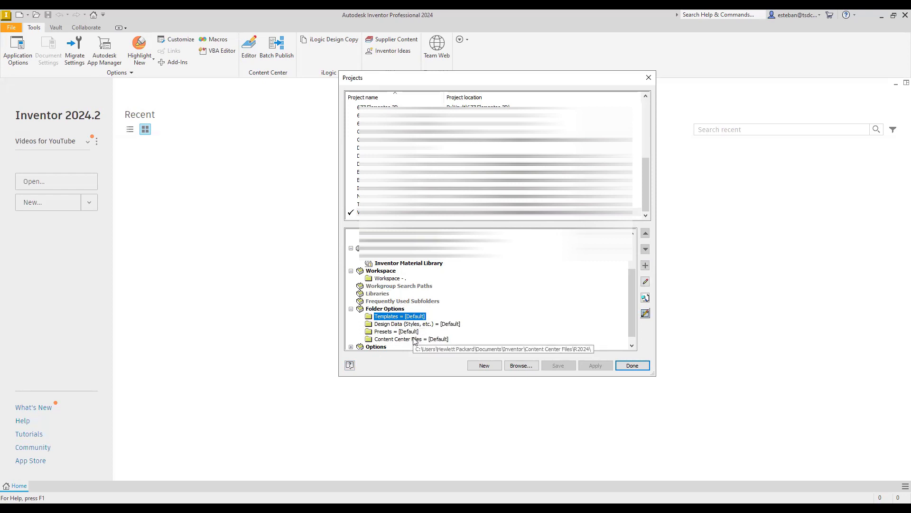
pyautogui.click(411, 339)
pyautogui.scroll(-1, 516, 332)
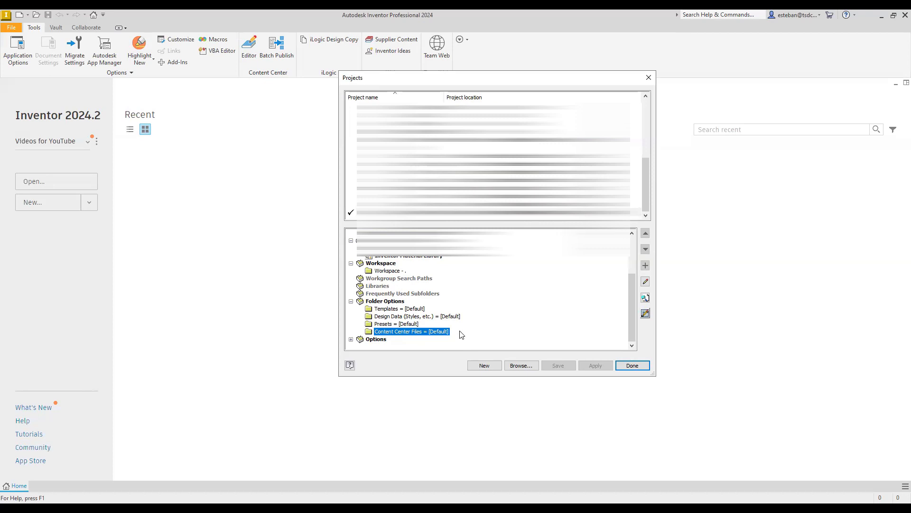
pyautogui.click(352, 339)
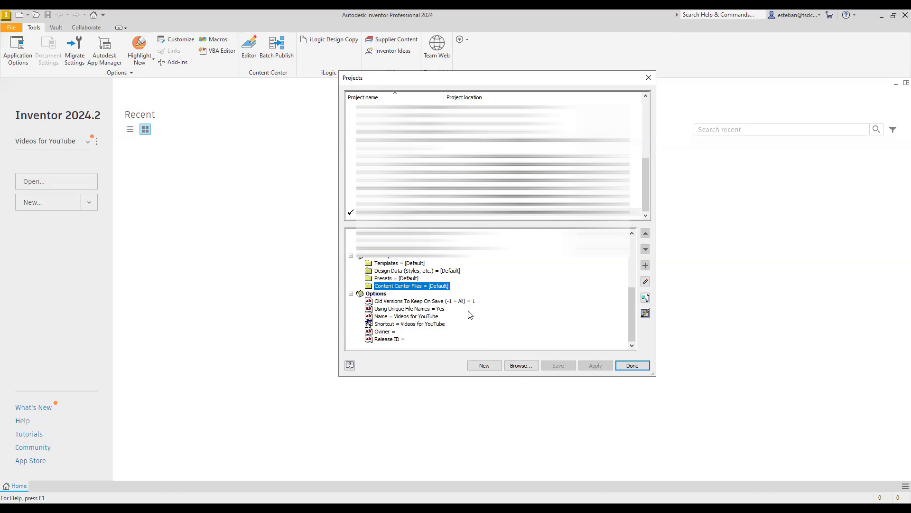
pyautogui.scroll(3, 511, 325)
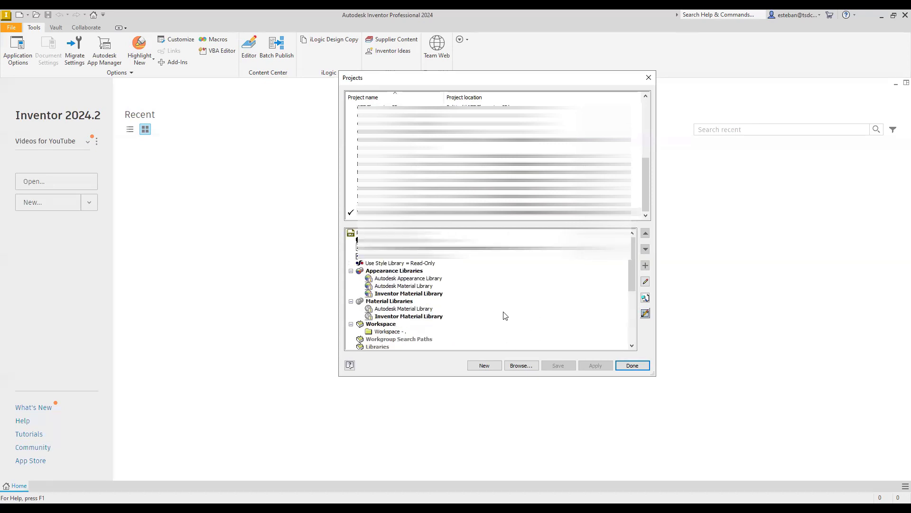
pyautogui.scroll(-1, 504, 314)
pyautogui.scroll(-2, 502, 308)
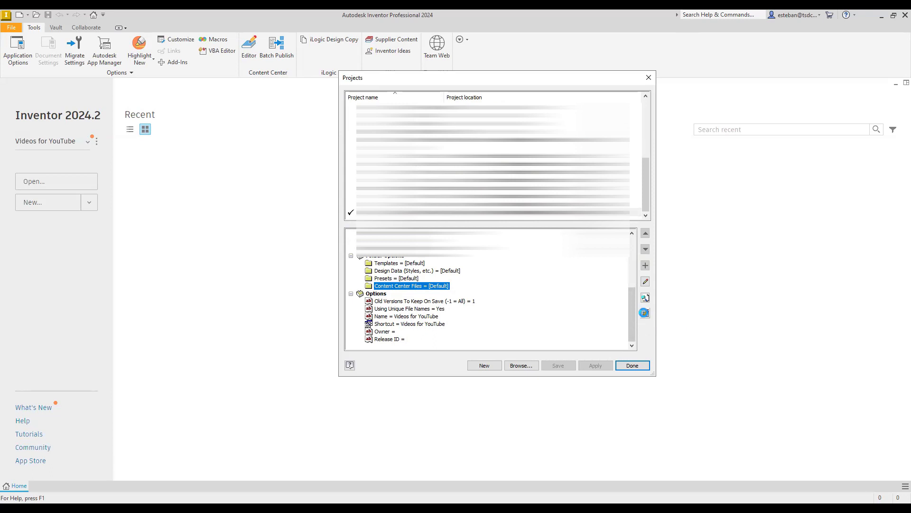
# - Review which Content Center libraries are in use for the project and their access, leave them unchanged, and finish the project settings
pyautogui.click(645, 313)
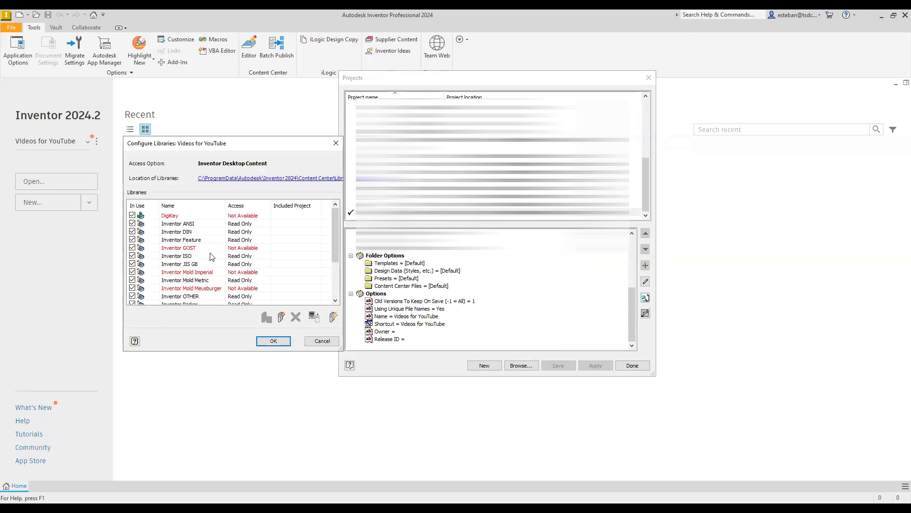
pyautogui.scroll(-3, 211, 255)
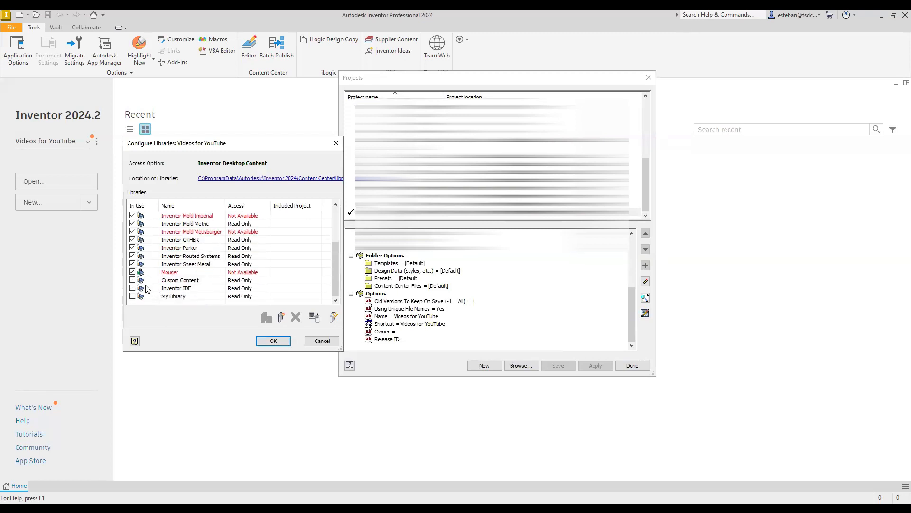
pyautogui.scroll(1, 251, 260)
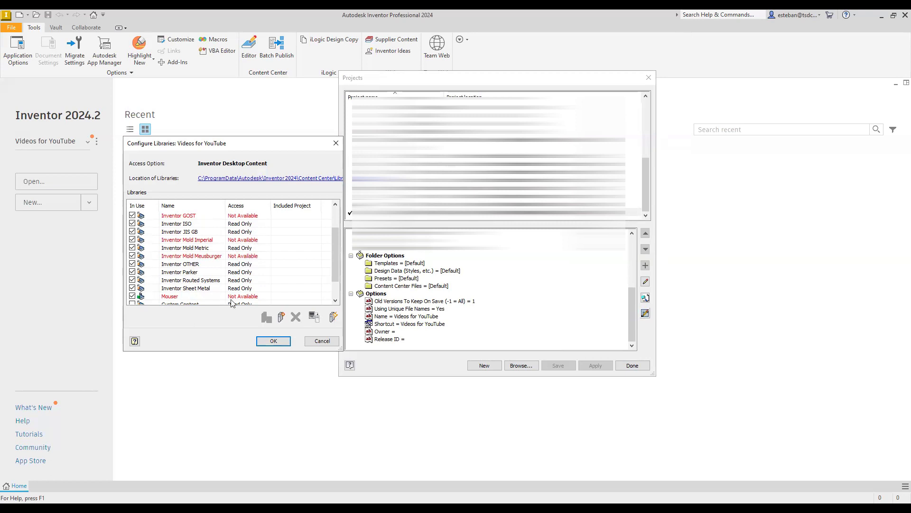
pyautogui.scroll(-1, 183, 292)
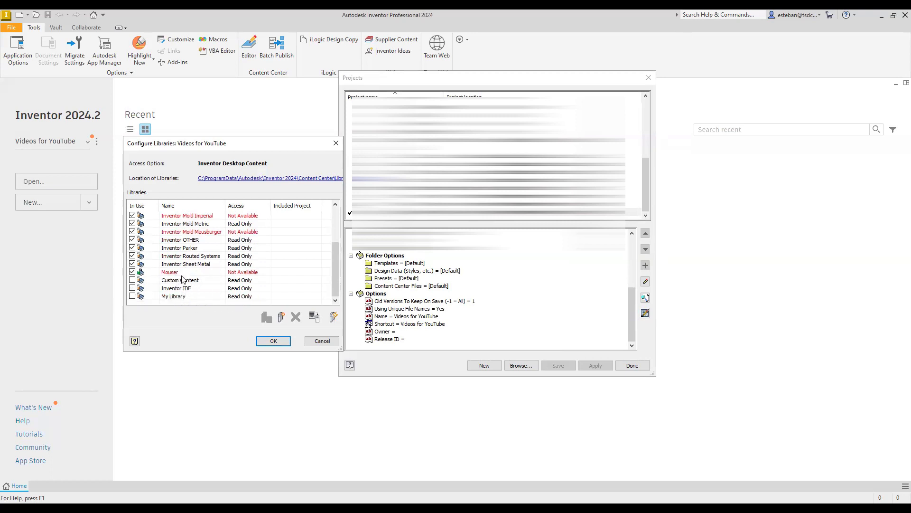
pyautogui.scroll(2, 204, 278)
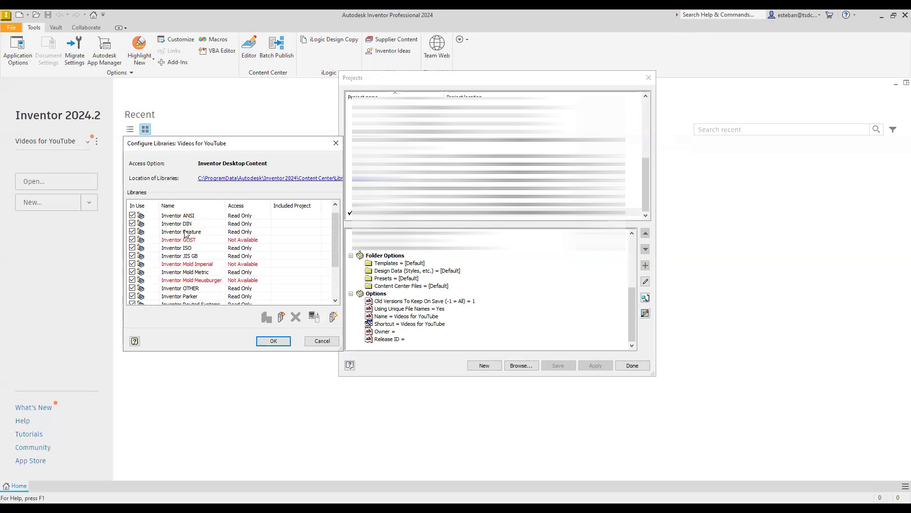
pyautogui.scroll(-2, 223, 256)
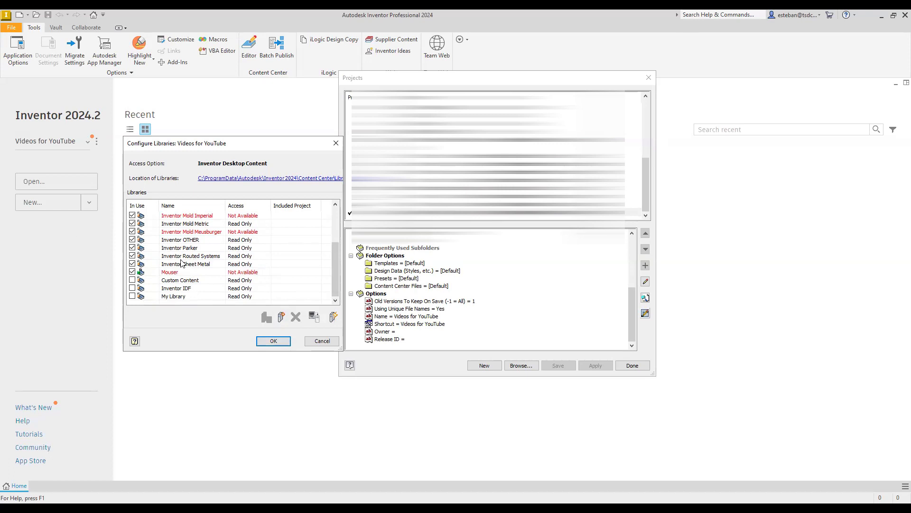
pyautogui.click(318, 341)
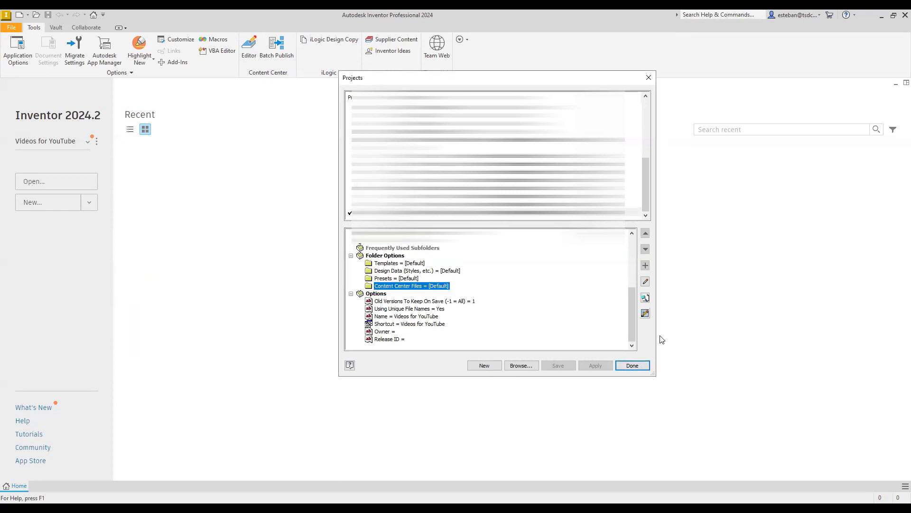
pyautogui.click(645, 365)
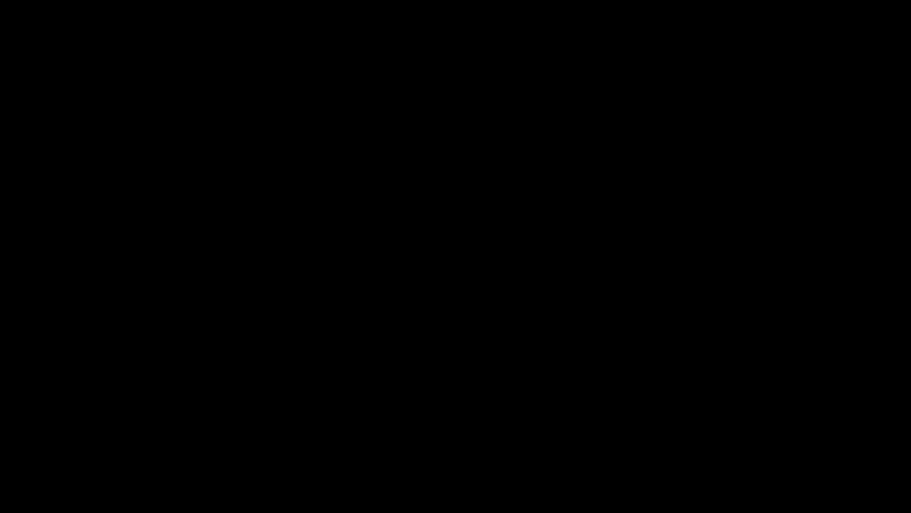